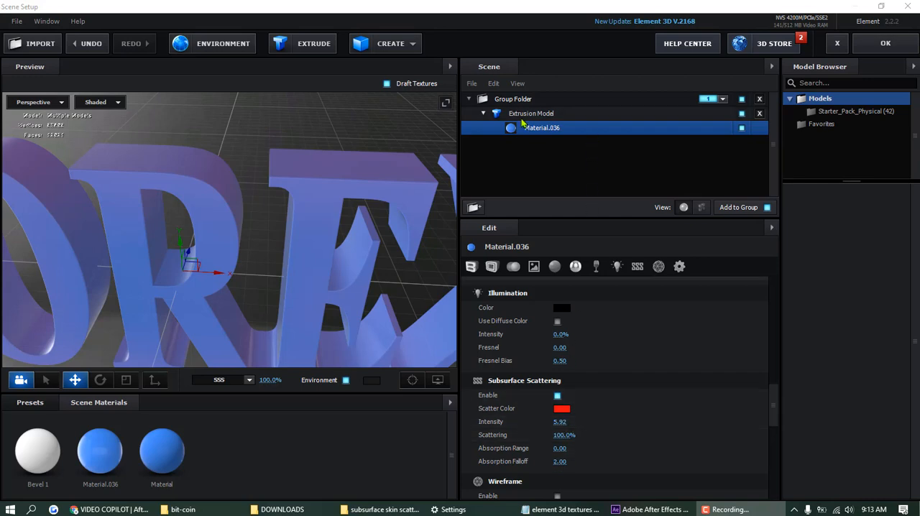
- Set the Bevel Extrude value of Material.036 on the extrusion model to 2.32
{"action": "left_click", "coordinate": [484, 115]}
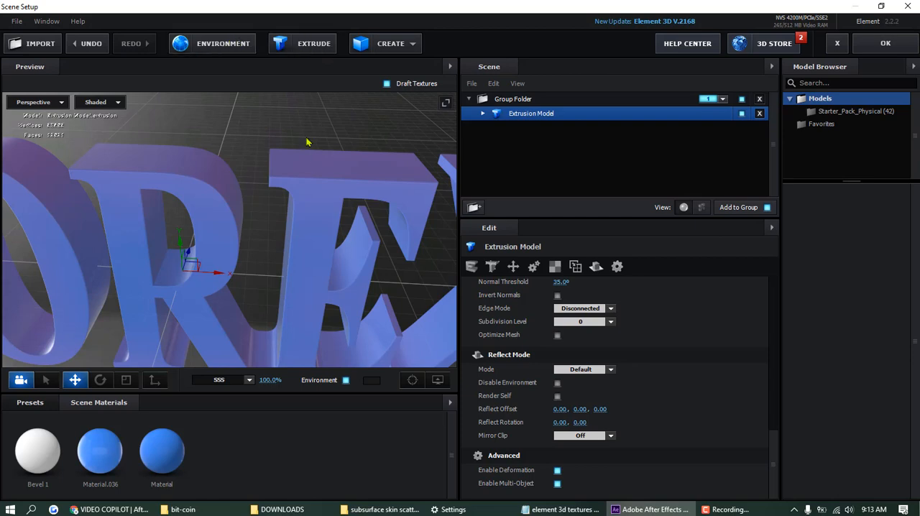
{"action": "left_click", "coordinate": [484, 114]}
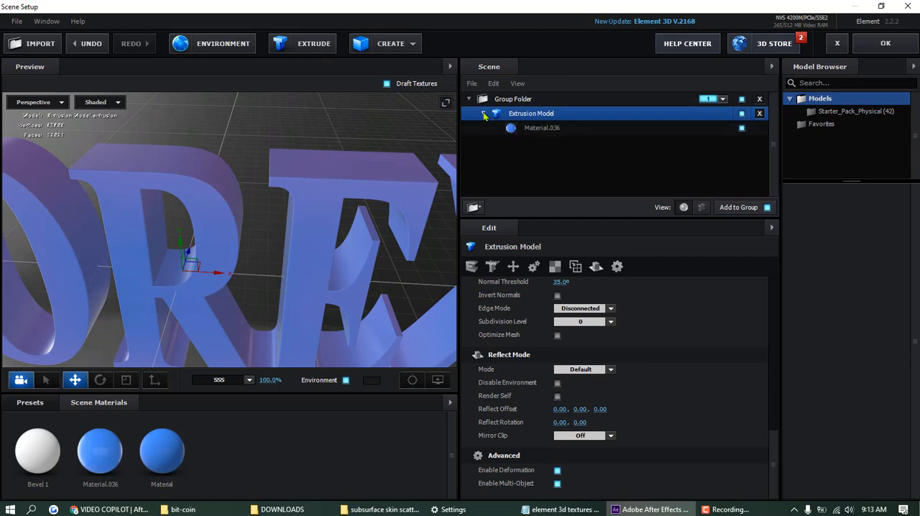
{"action": "left_click", "coordinate": [544, 128]}
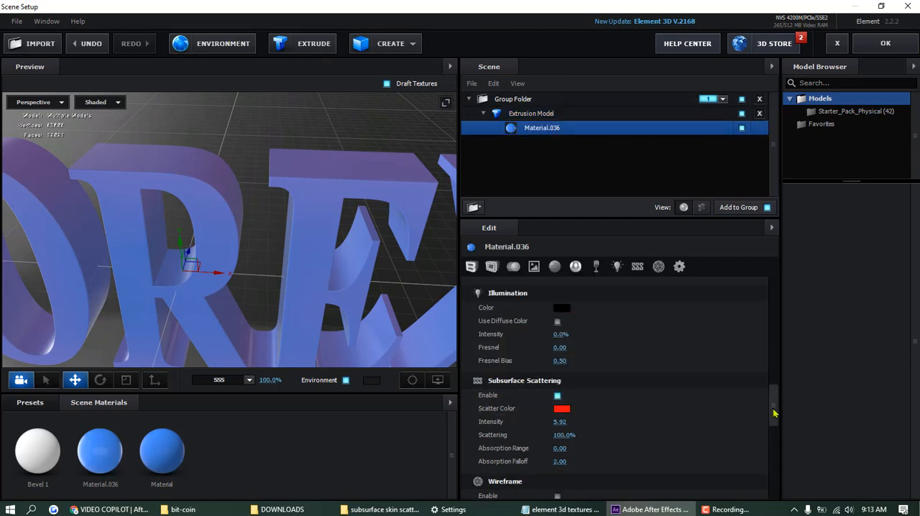
{"action": "left_click_drag", "start_coordinate": [774, 413], "coordinate": [778, 302]}
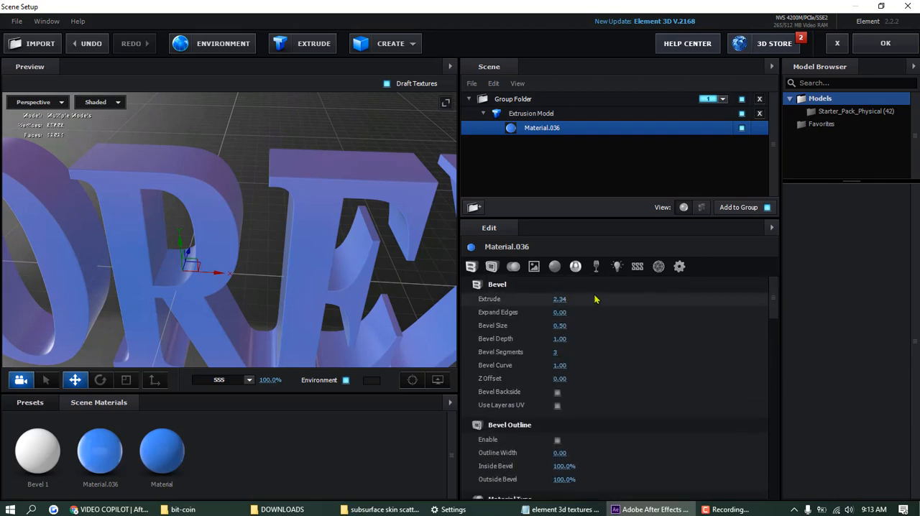
{"action": "left_click_drag", "start_coordinate": [584, 299], "coordinate": [558, 301]}
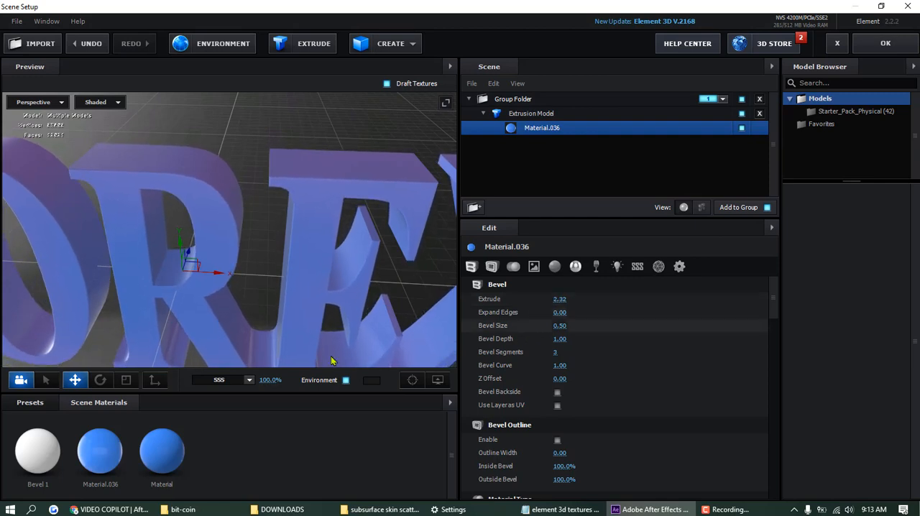
- Examine the basic and subsurface scattering settings of Material subsurface test, and the bevel, texture and advanced settings of Material.036
{"action": "left_click", "coordinate": [149, 456]}
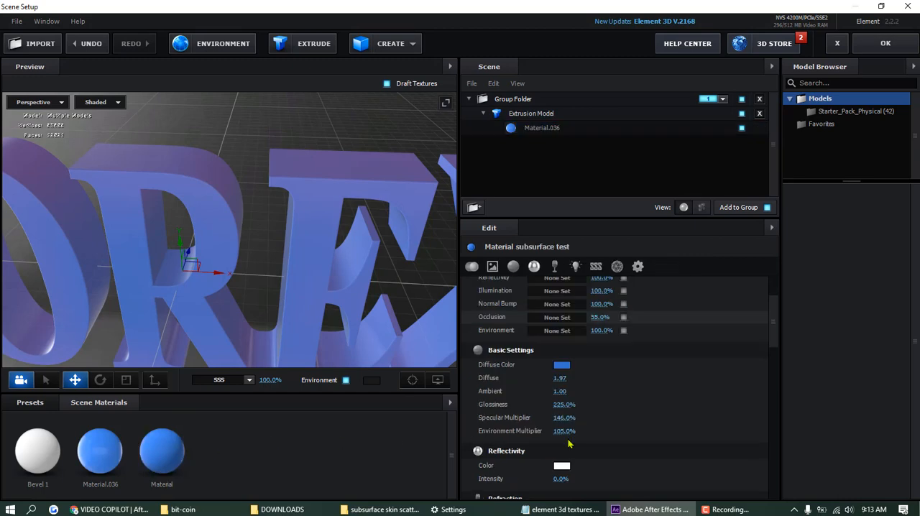
{"action": "left_click_drag", "start_coordinate": [779, 327], "coordinate": [775, 388]}
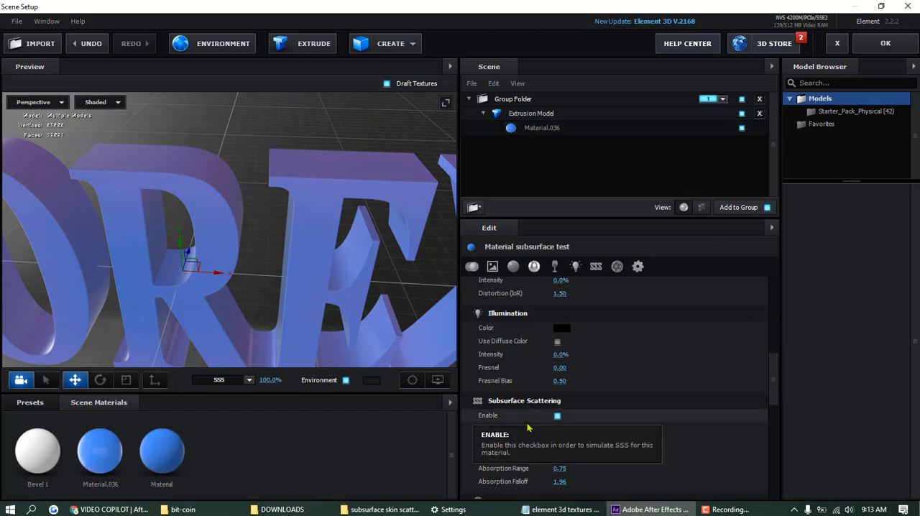
{"action": "left_click", "coordinate": [551, 132]}
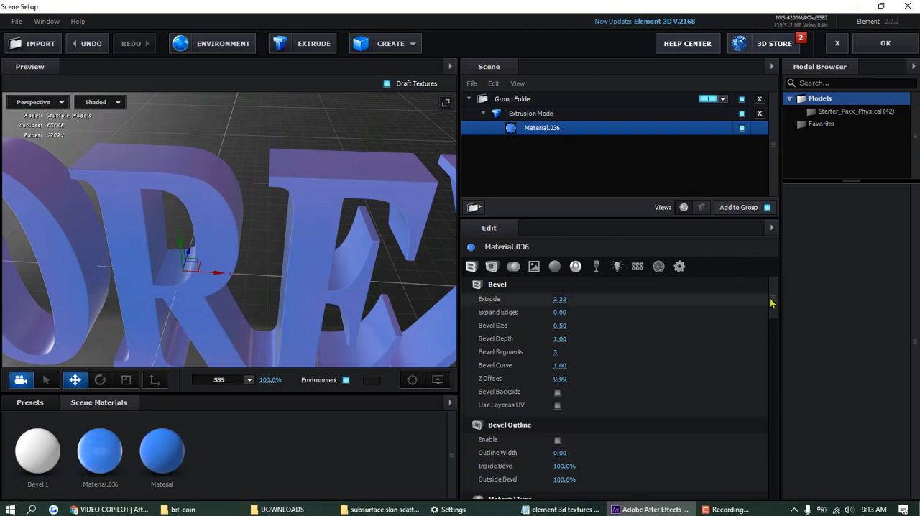
{"action": "scroll", "coordinate": [773, 314], "scroll_direction": "down", "scroll_amount": 2}
{"action": "left_click_drag", "start_coordinate": [774, 314], "coordinate": [779, 351]}
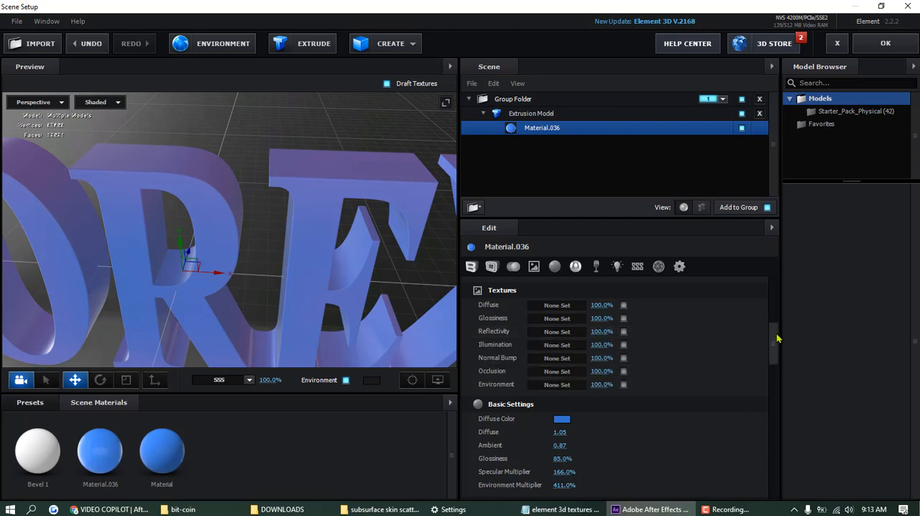
{"action": "mouse_move", "coordinate": [776, 339]}
{"action": "left_mouse_down"}
{"action": "mouse_move", "coordinate": [776, 289]}
{"action": "mouse_move", "coordinate": [771, 335]}
{"action": "left_mouse_up"}
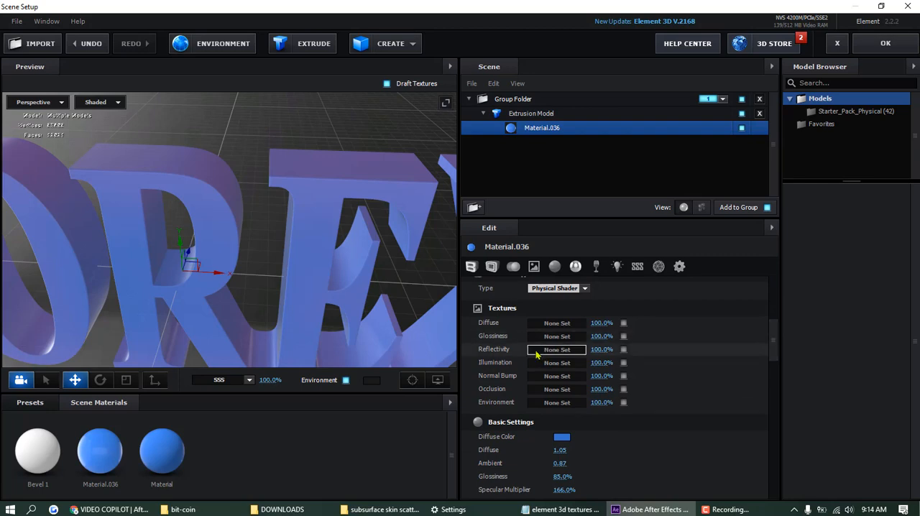
{"action": "left_click_drag", "start_coordinate": [767, 349], "coordinate": [766, 492]}
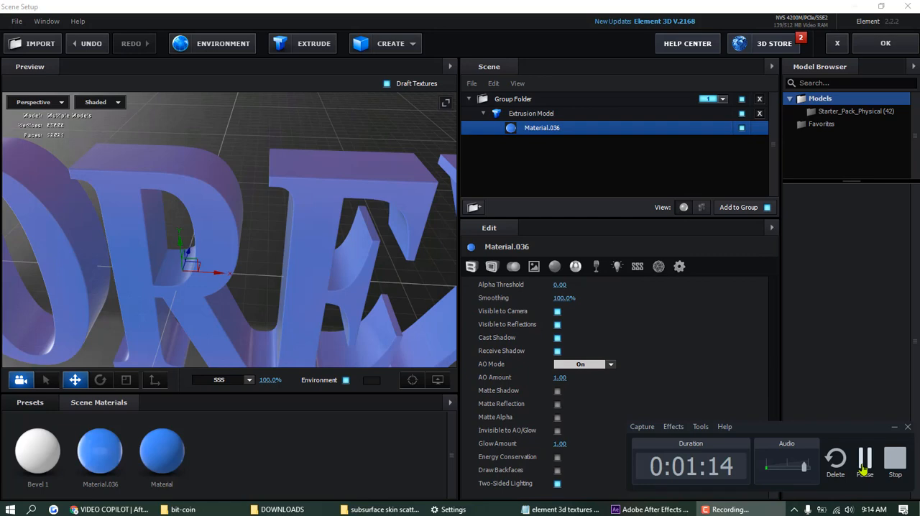
{"action": "left_click", "coordinate": [859, 466]}
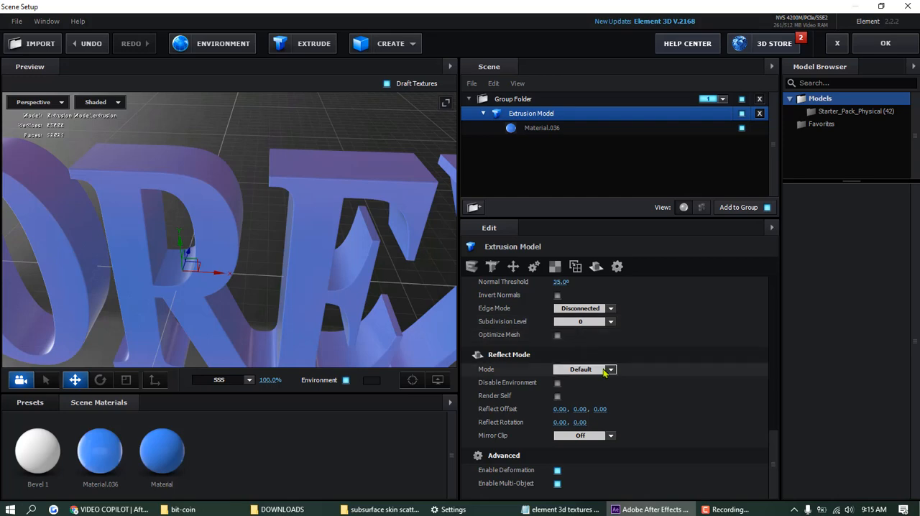
- Set the extrusion model's Reflect Mode to Mirror Surface and hide the environment background in the preview
{"action": "left_click", "coordinate": [610, 369]}
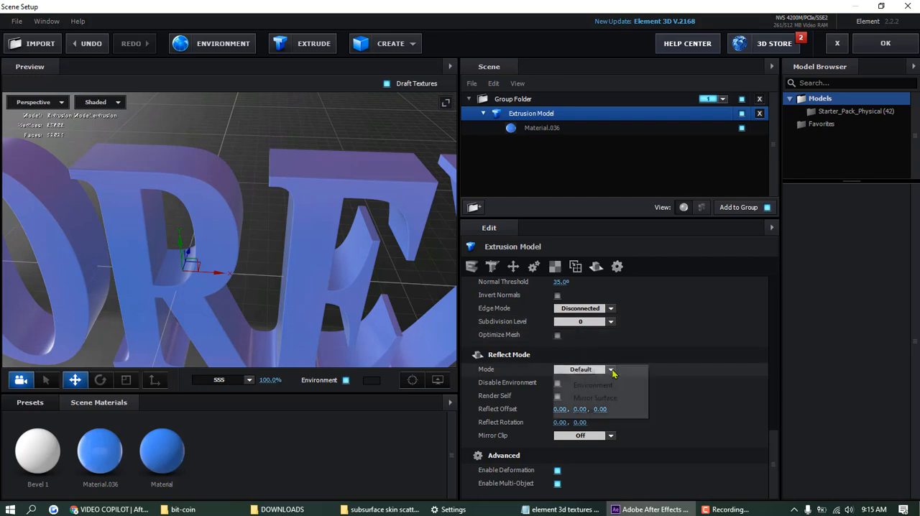
{"action": "left_click", "coordinate": [612, 403]}
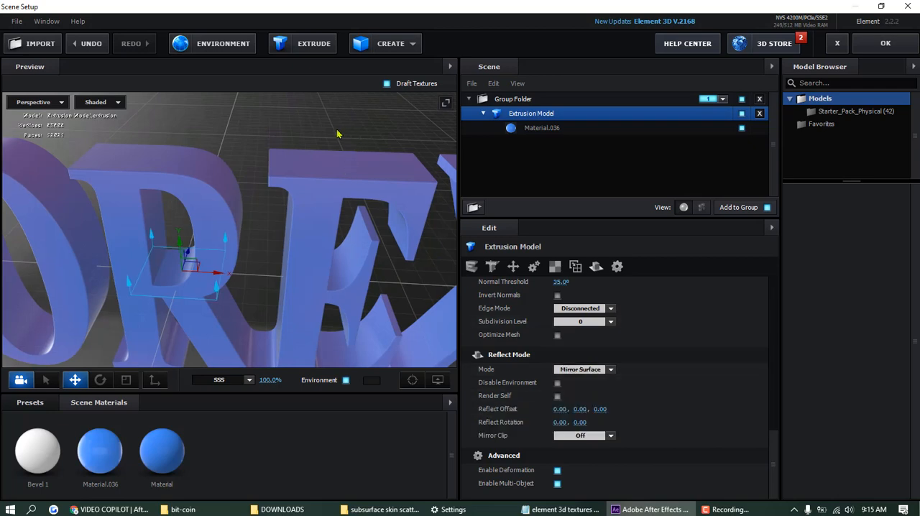
{"action": "left_click_drag", "start_coordinate": [350, 134], "coordinate": [323, 161]}
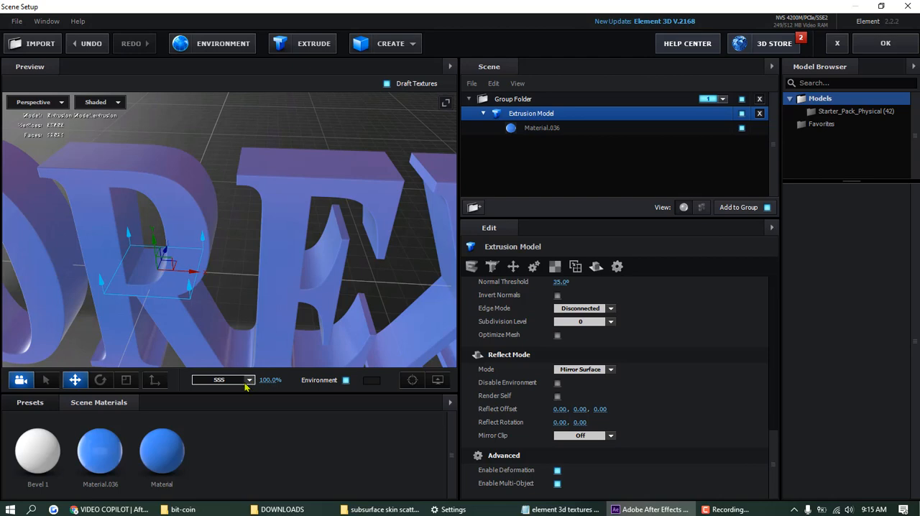
{"action": "left_click", "coordinate": [345, 381]}
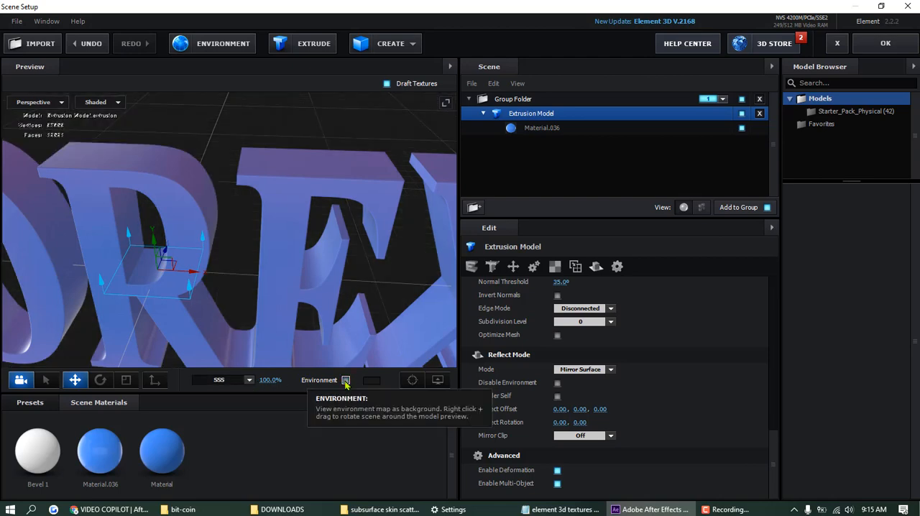
{"action": "left_click_drag", "start_coordinate": [397, 150], "coordinate": [365, 212]}
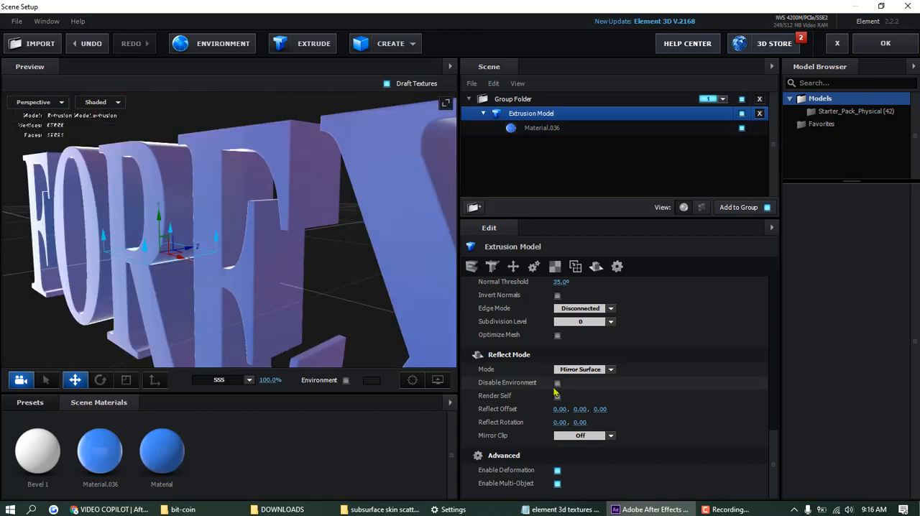
{"action": "left_click", "coordinate": [727, 509]}
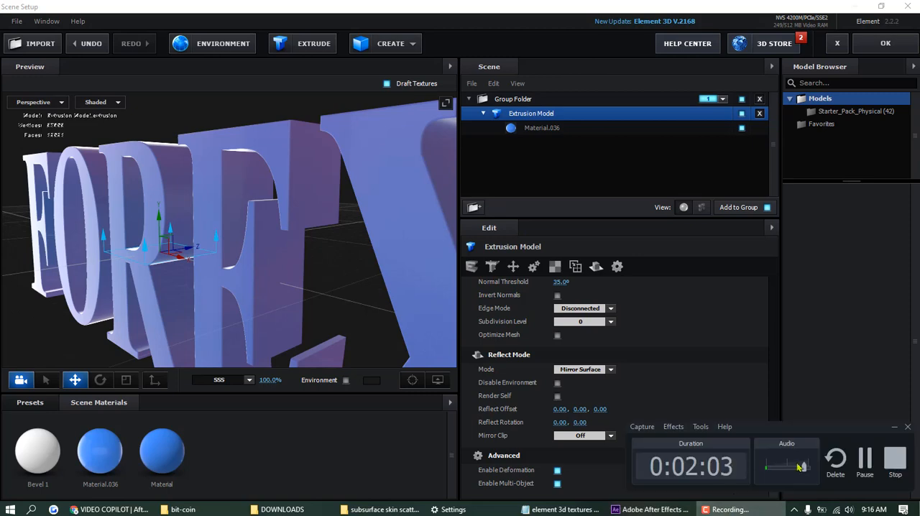
{"action": "left_click", "coordinate": [862, 460]}
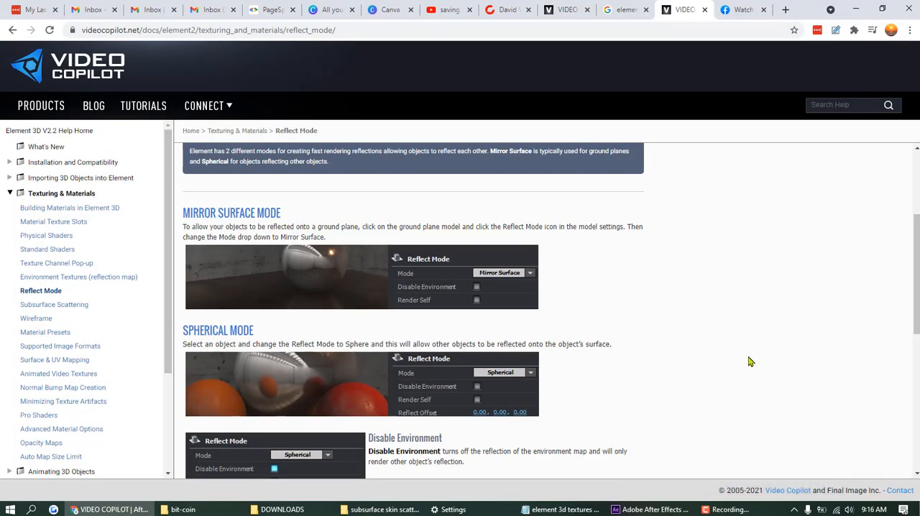
- Read the Video Copilot Reflect Mode help page in the browser, covering Mirror Surface, Spherical, Disable Environment, Render Self, Reflection Offset and Mirror Clip
{"action": "scroll", "coordinate": [747, 361], "scroll_direction": "down", "scroll_amount": 5}
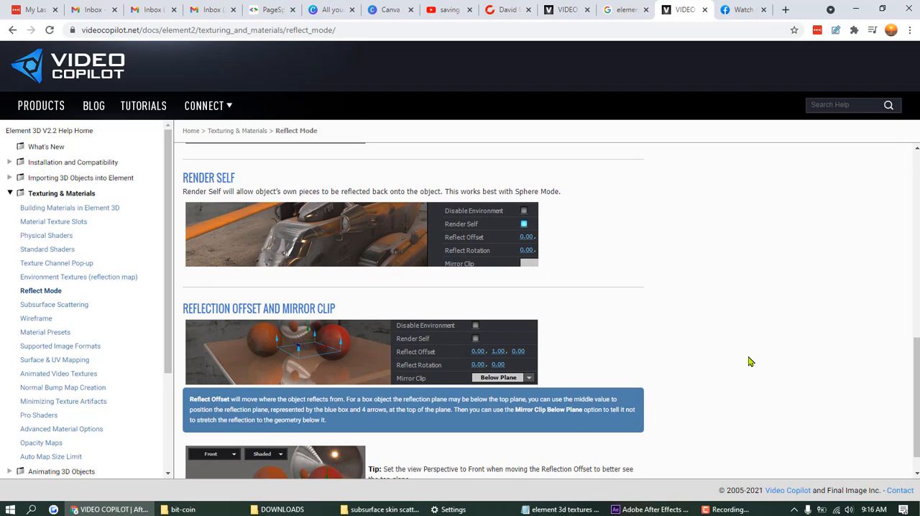
{"action": "scroll", "coordinate": [747, 361], "scroll_direction": "down", "scroll_amount": 1}
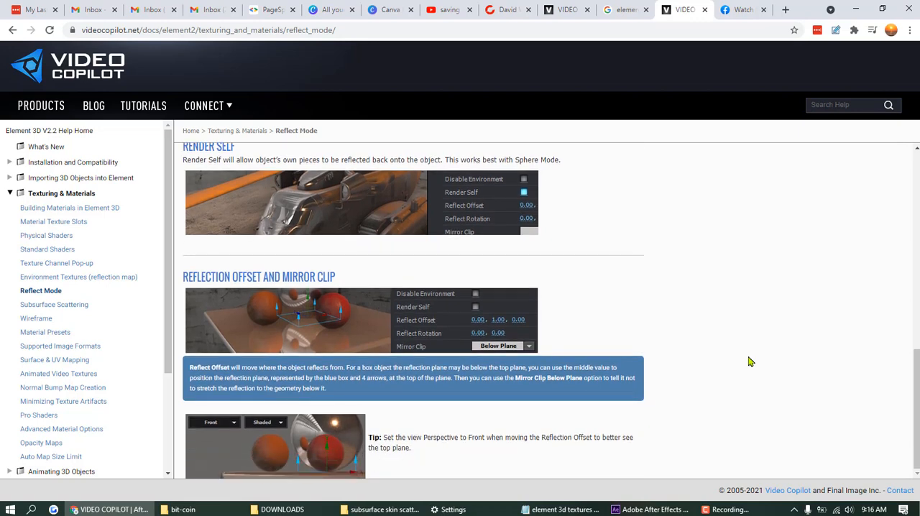
{"action": "scroll", "coordinate": [748, 361], "scroll_direction": "up", "scroll_amount": 6}
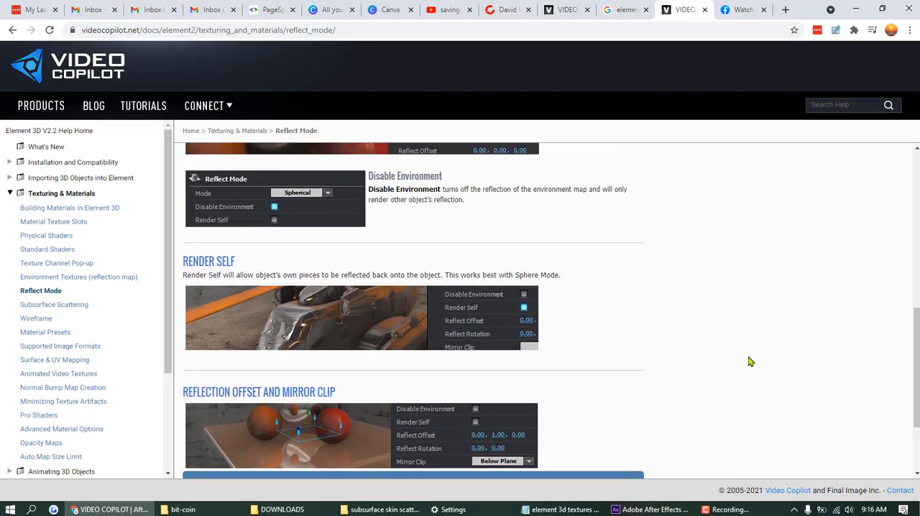
{"action": "scroll", "coordinate": [747, 362], "scroll_direction": "up", "scroll_amount": 5}
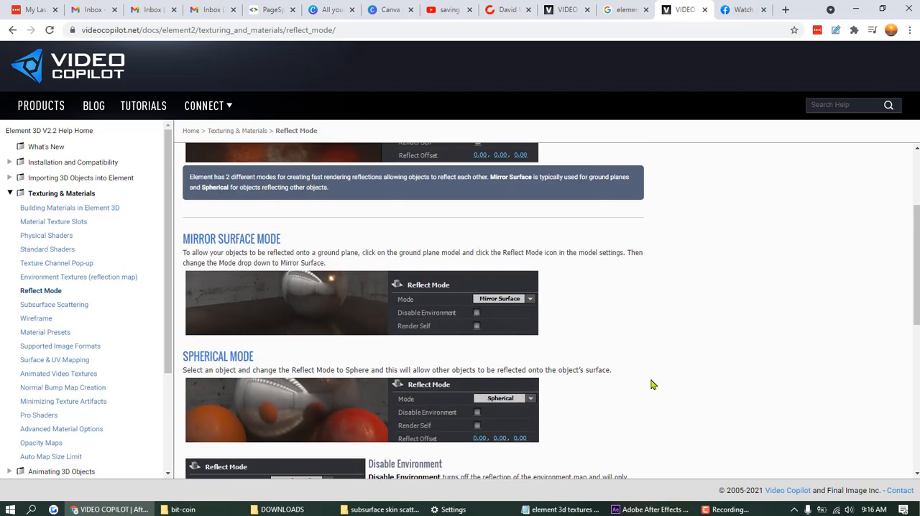
{"action": "scroll", "coordinate": [582, 216], "scroll_direction": "up", "scroll_amount": 3}
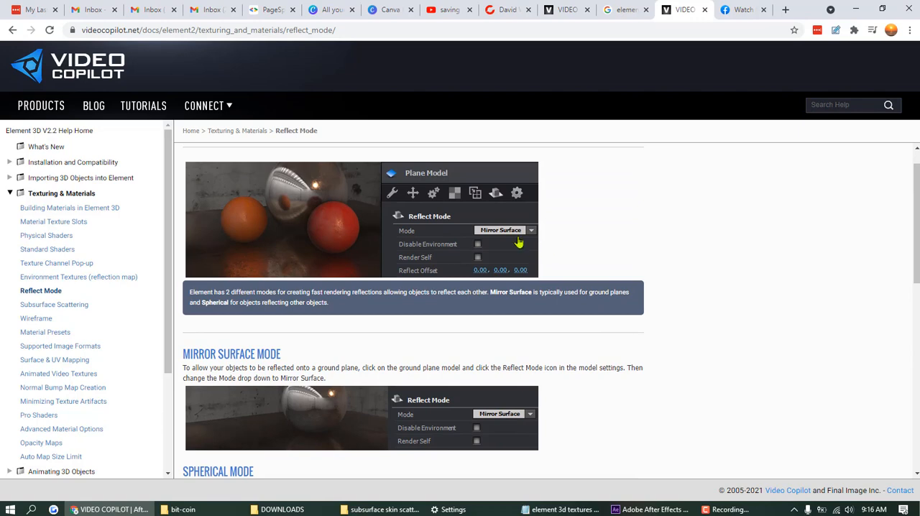
{"action": "scroll", "coordinate": [610, 317], "scroll_direction": "down", "scroll_amount": 6}
{"action": "scroll", "coordinate": [616, 323], "scroll_direction": "down", "scroll_amount": 5}
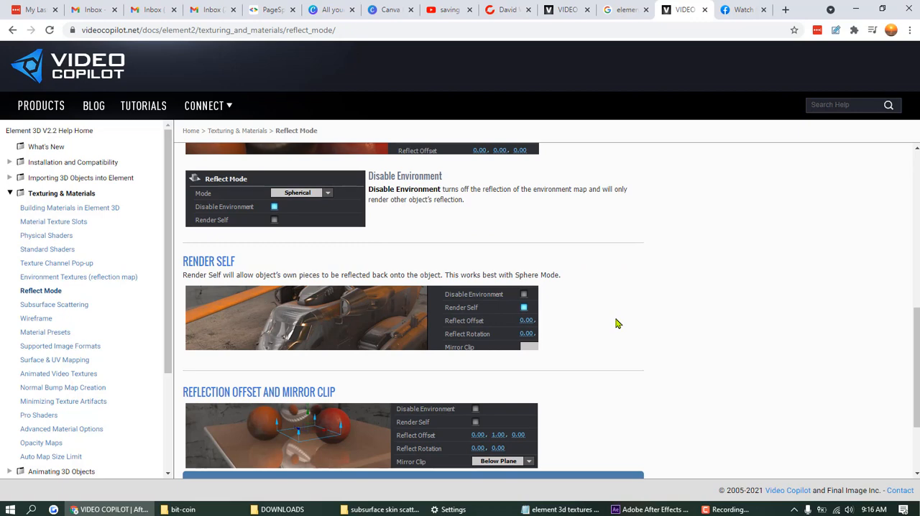
{"action": "scroll", "coordinate": [616, 323], "scroll_direction": "down", "scroll_amount": 3}
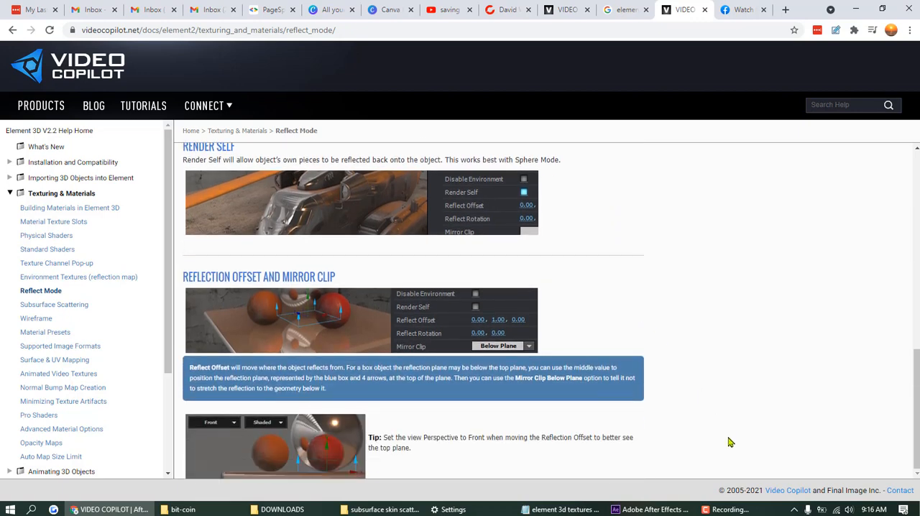
{"action": "left_click", "coordinate": [747, 510]}
{"action": "left_click", "coordinate": [864, 464]}
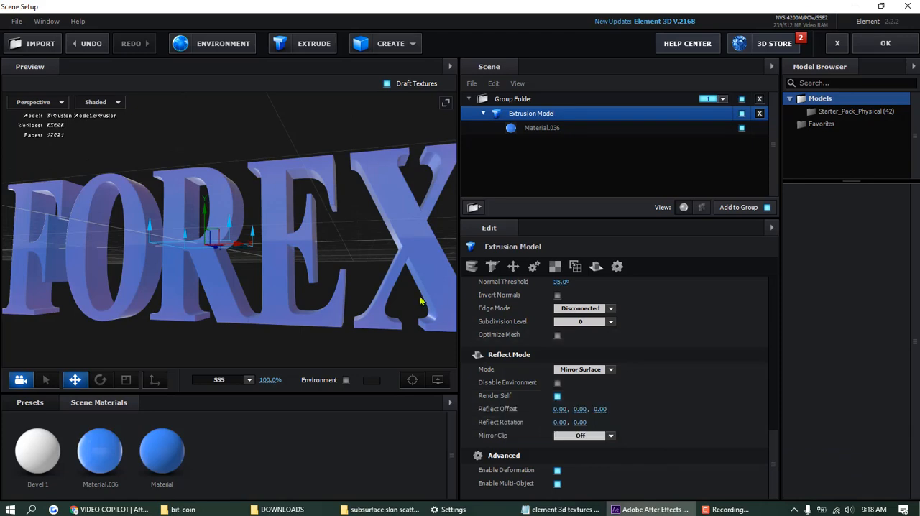
- Set the extrusion model's Mirror Clip to Above Plane and inspect the letters from another angle
{"action": "mouse_move", "coordinate": [357, 275]}
{"action": "left_mouse_down"}
{"action": "mouse_move", "coordinate": [309, 306]}
{"action": "mouse_move", "coordinate": [304, 293]}
{"action": "mouse_move", "coordinate": [339, 319]}
{"action": "mouse_move", "coordinate": [339, 283]}
{"action": "mouse_move", "coordinate": [371, 286]}
{"action": "left_mouse_up"}
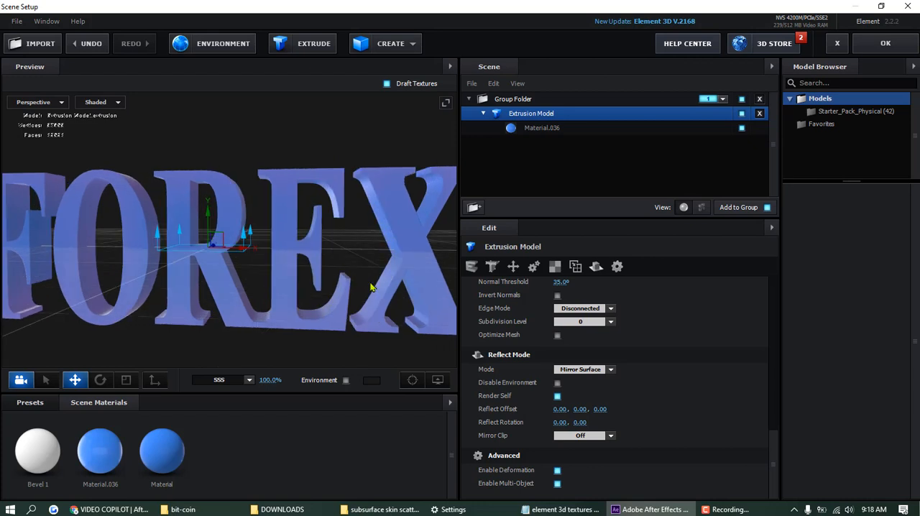
{"action": "left_click", "coordinate": [611, 436]}
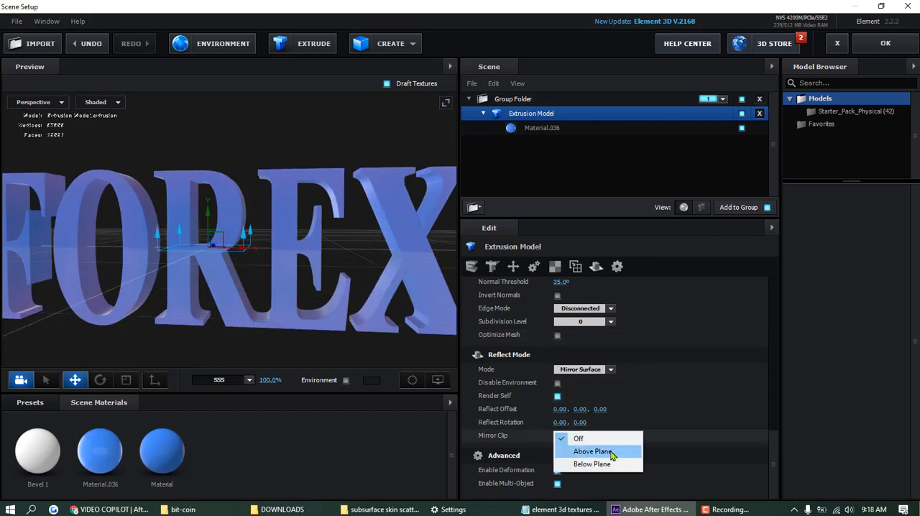
{"action": "left_click", "coordinate": [610, 452]}
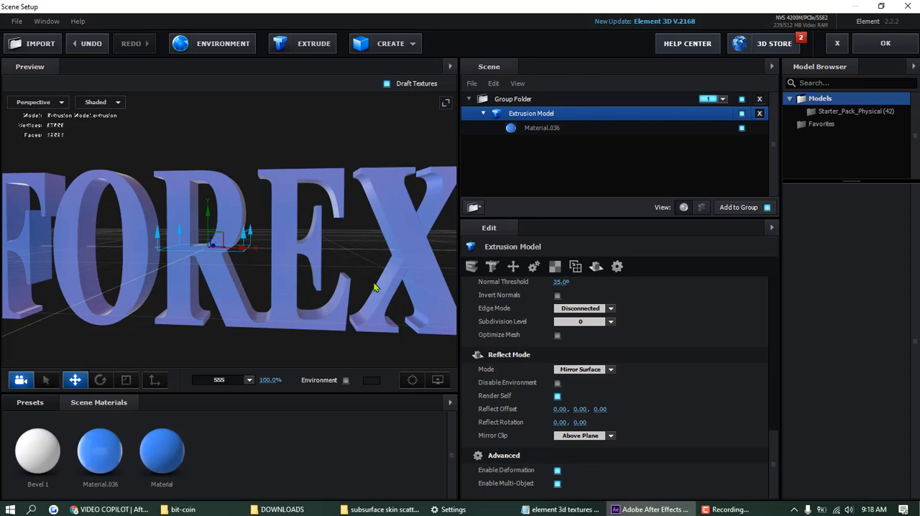
{"action": "mouse_move", "coordinate": [374, 286]}
{"action": "left_mouse_down"}
{"action": "mouse_move", "coordinate": [328, 304]}
{"action": "mouse_move", "coordinate": [368, 260]}
{"action": "mouse_move", "coordinate": [366, 248]}
{"action": "mouse_move", "coordinate": [367, 289]}
{"action": "left_mouse_up"}
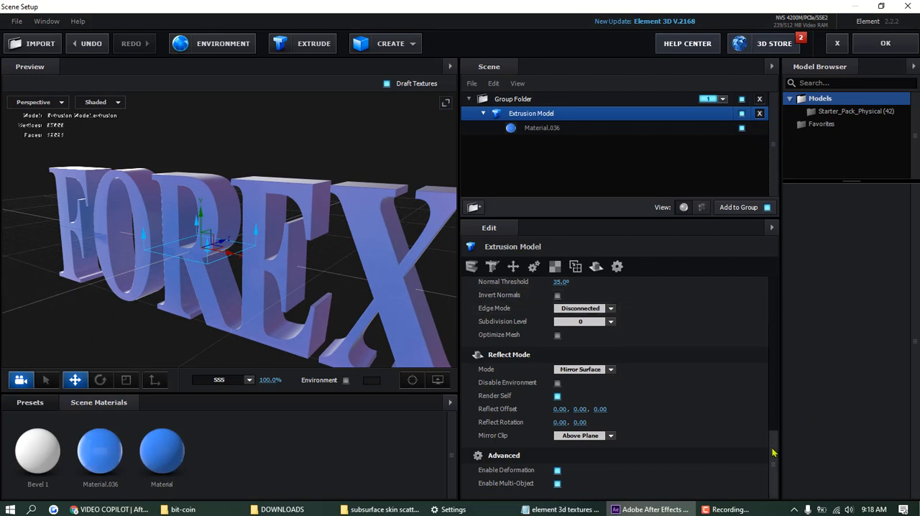
- Examine the extrusion model's surface, UV mapping, transform and tessellation settings, including the available Path Resolution options
{"action": "left_click_drag", "start_coordinate": [771, 466], "coordinate": [774, 429]}
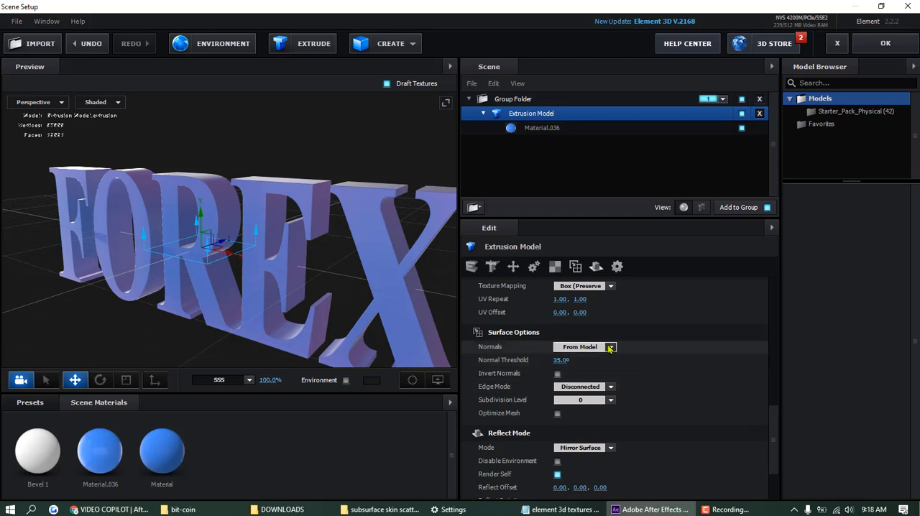
{"action": "scroll", "coordinate": [668, 374], "scroll_direction": "up", "scroll_amount": 3}
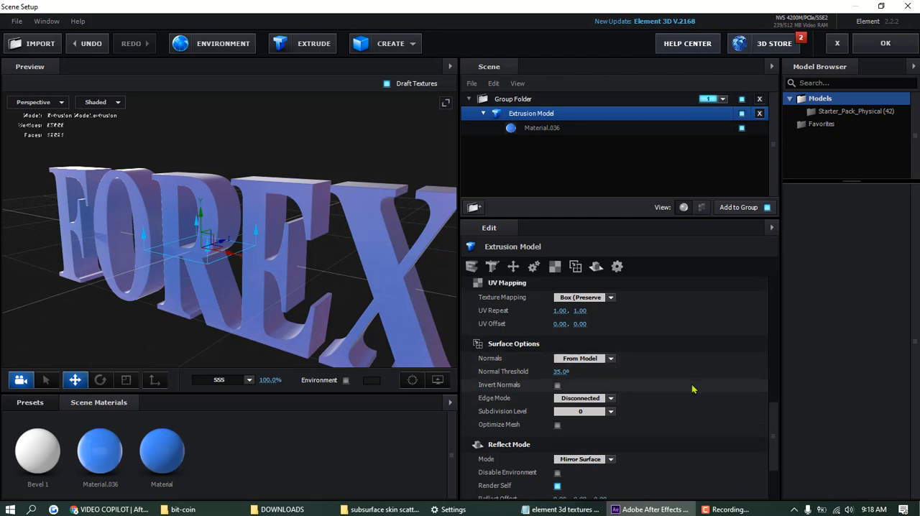
{"action": "scroll", "coordinate": [692, 388], "scroll_direction": "up", "scroll_amount": 5}
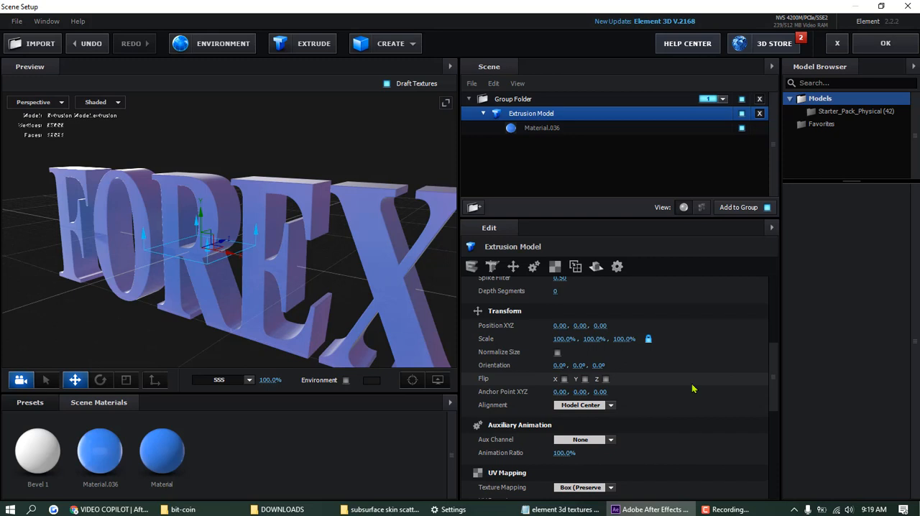
{"action": "scroll", "coordinate": [692, 388], "scroll_direction": "up", "scroll_amount": 3}
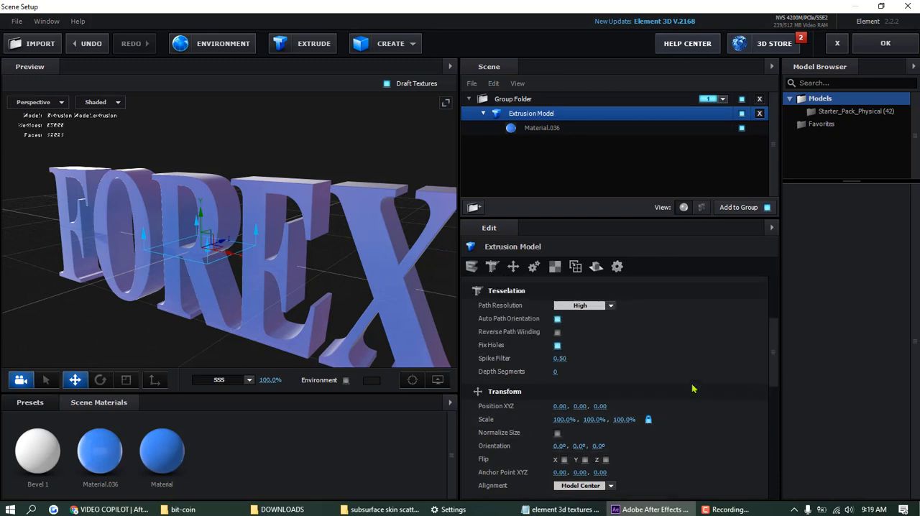
{"action": "scroll", "coordinate": [637, 412], "scroll_direction": "up", "scroll_amount": 2}
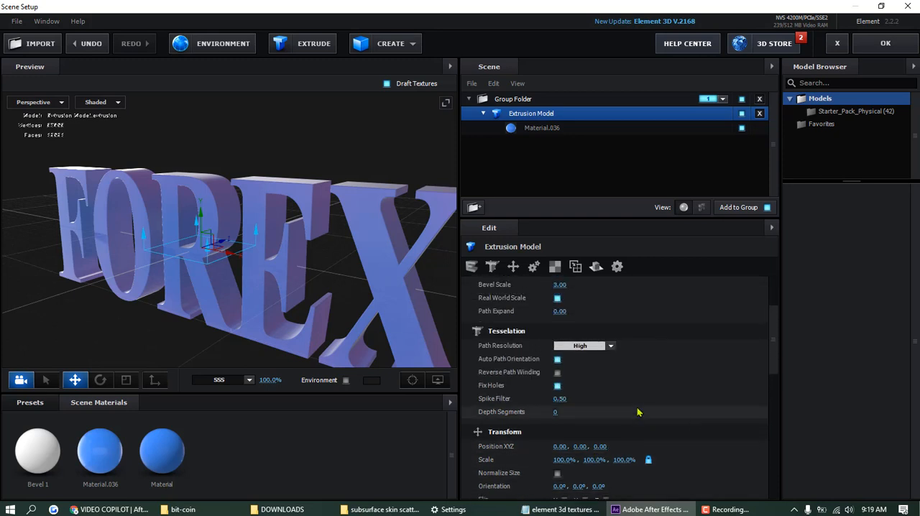
{"action": "left_click", "coordinate": [612, 348]}
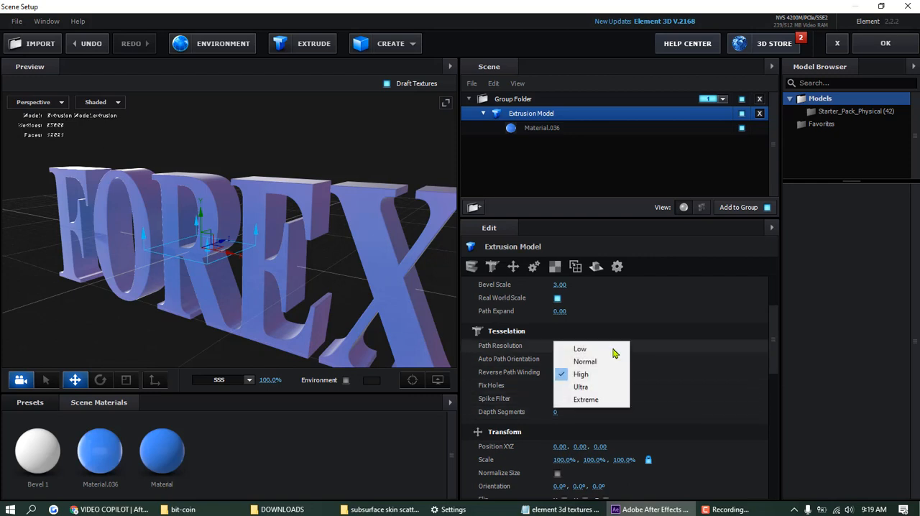
{"action": "left_click", "coordinate": [716, 379]}
- Set the extrusion model's Bevel Scale to 3.54
{"action": "scroll", "coordinate": [716, 377], "scroll_direction": "up", "scroll_amount": 5}
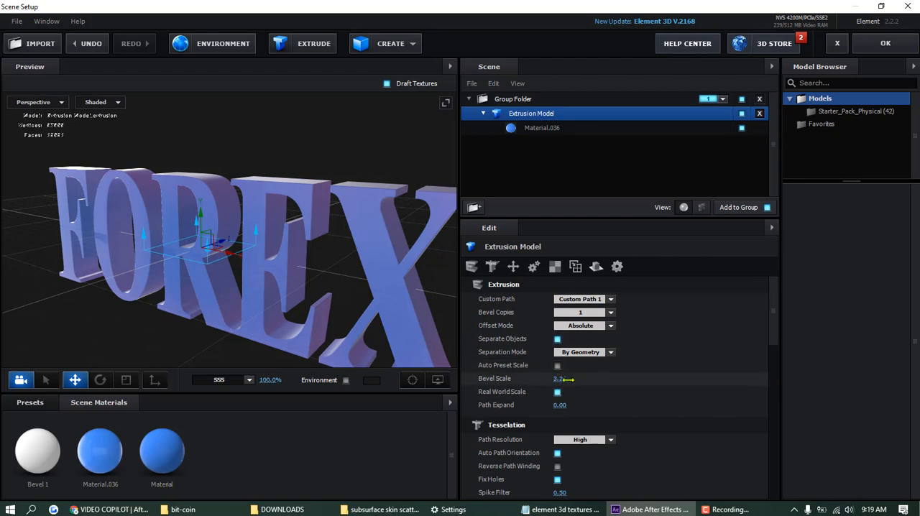
{"action": "left_click_drag", "start_coordinate": [567, 379], "coordinate": [581, 375]}
{"action": "left_click_drag", "start_coordinate": [584, 375], "coordinate": [587, 374]}
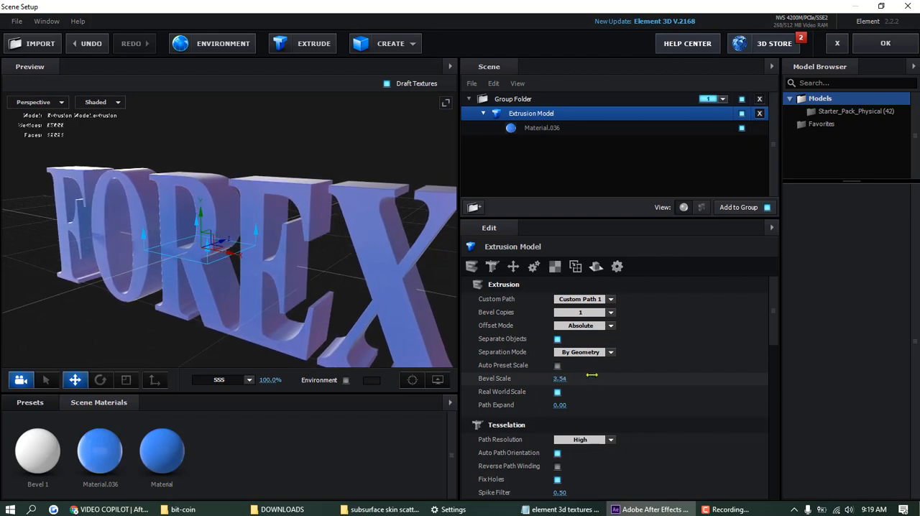
{"action": "left_click", "coordinate": [733, 509]}
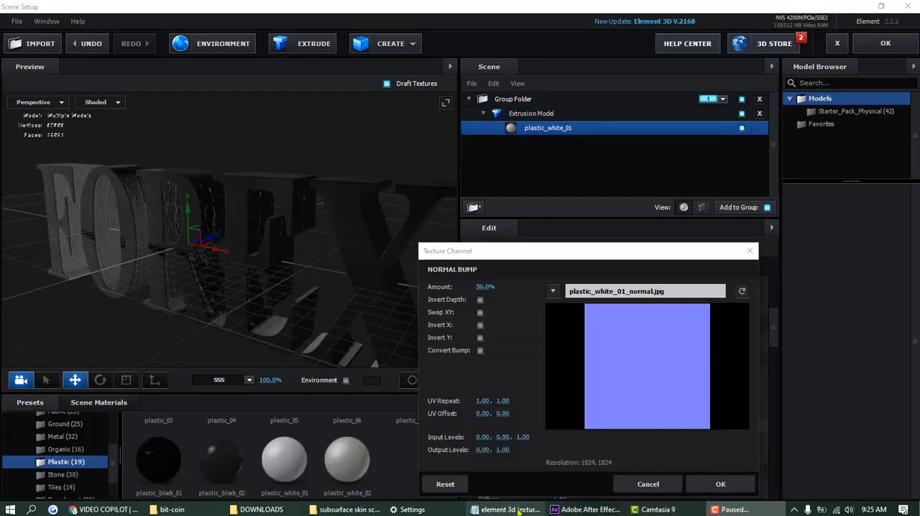
- Review the brushed metal diffuse, specular and normal bump channel notes in element 3d textures and materials.txt in Notepad
{"action": "mouse_move", "coordinate": [514, 510]}
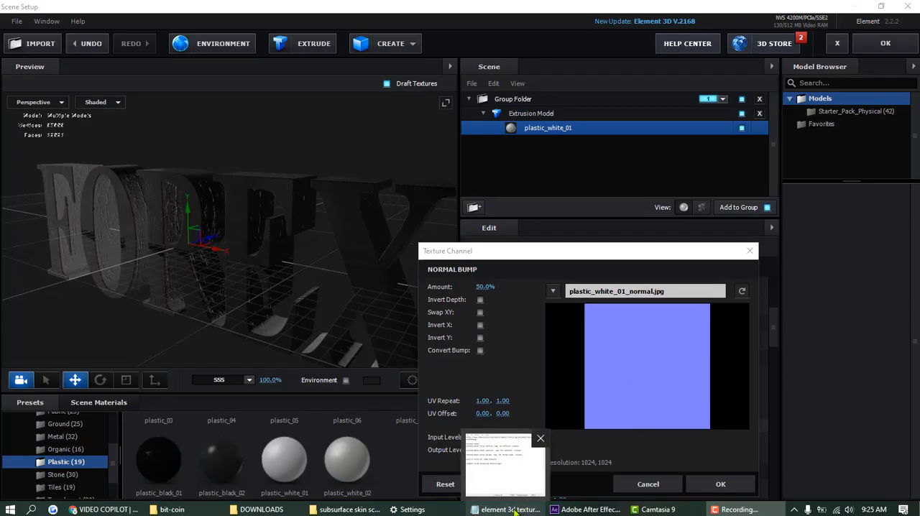
{"action": "left_click", "coordinate": [511, 510]}
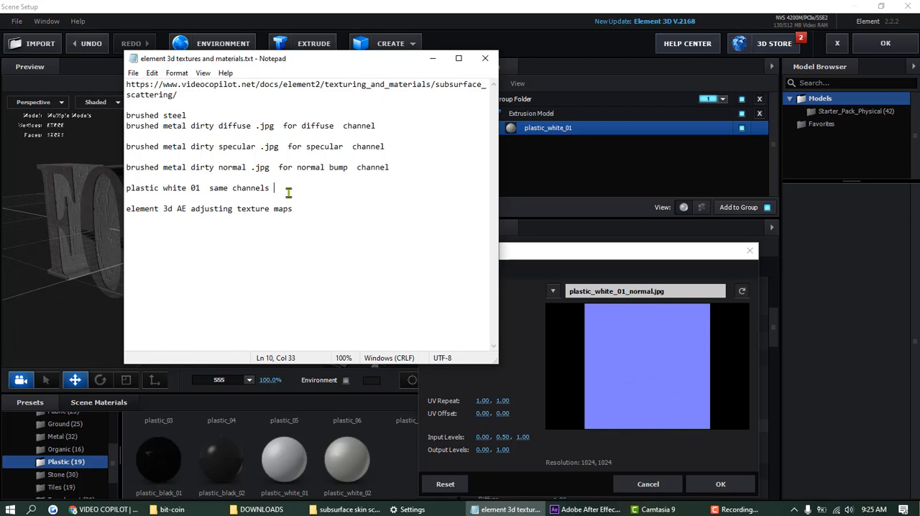
{"action": "mouse_move", "coordinate": [394, 170]}
{"action": "left_mouse_down"}
{"action": "mouse_move", "coordinate": [244, 126]}
{"action": "mouse_move", "coordinate": [127, 126]}
{"action": "left_mouse_up"}
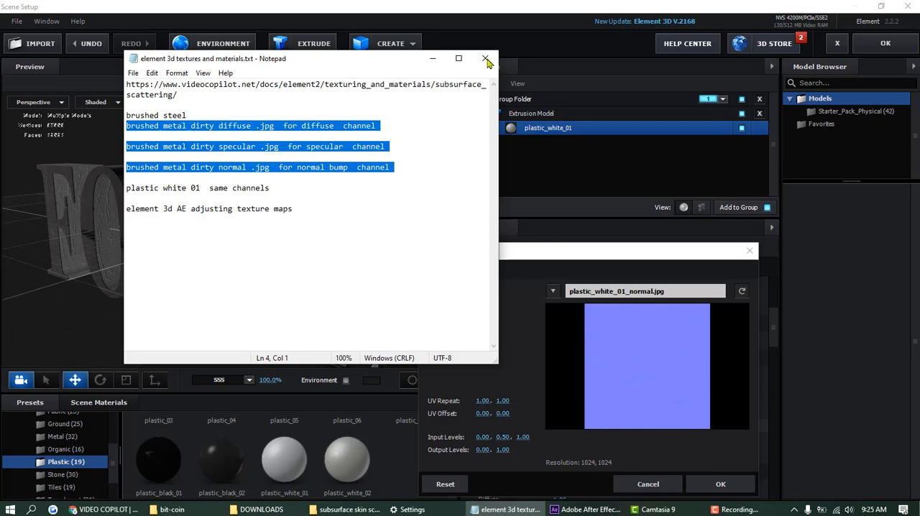
{"action": "left_click", "coordinate": [432, 58]}
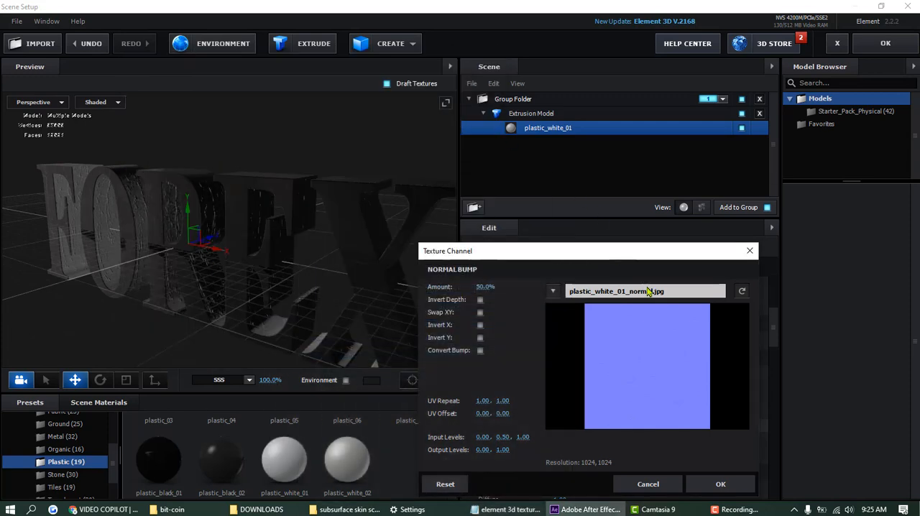
- Close the normal bump texture settings of plastic_white_01 and inspect its specular and diffuse texture channels
{"action": "left_click", "coordinate": [750, 251]}
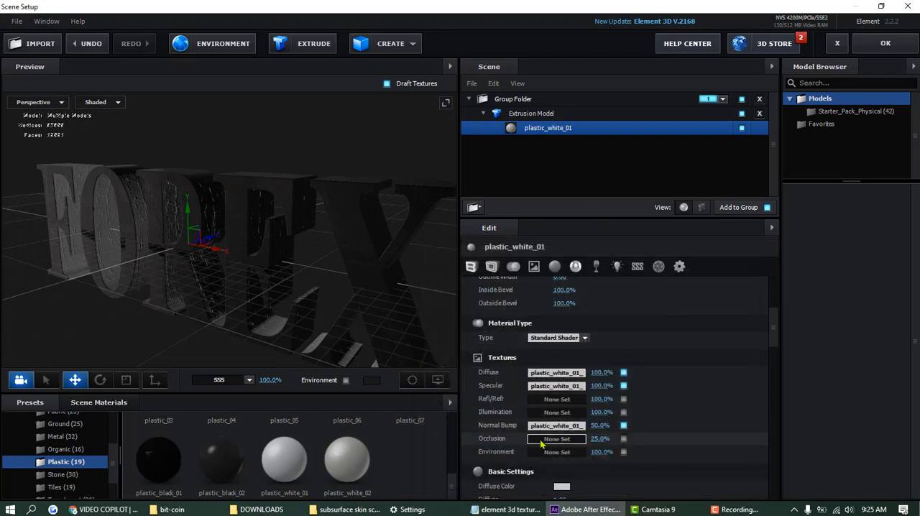
{"action": "left_click", "coordinate": [549, 387]}
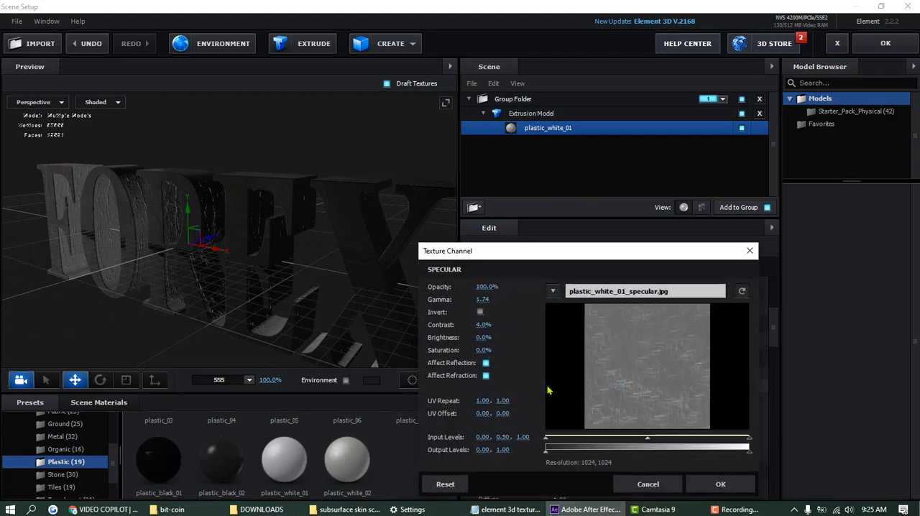
{"action": "left_click", "coordinate": [750, 251]}
{"action": "left_click", "coordinate": [559, 373]}
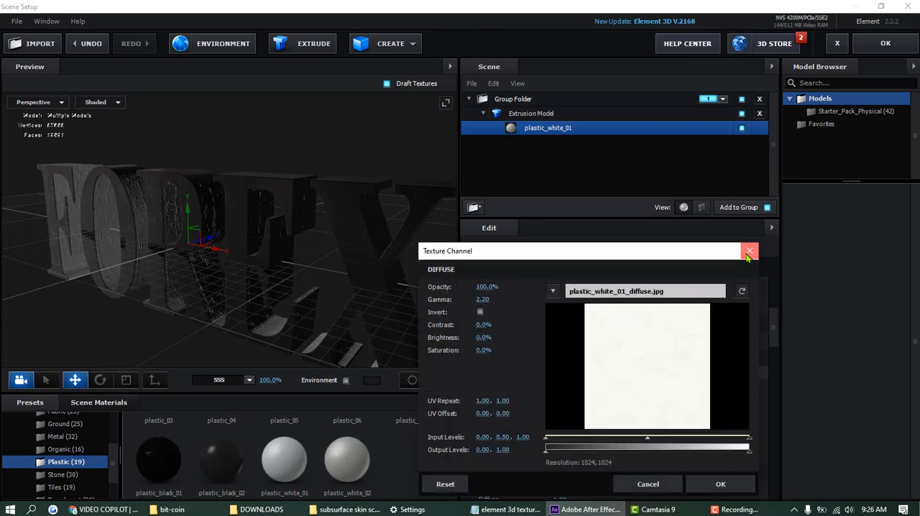
{"action": "left_click", "coordinate": [748, 253]}
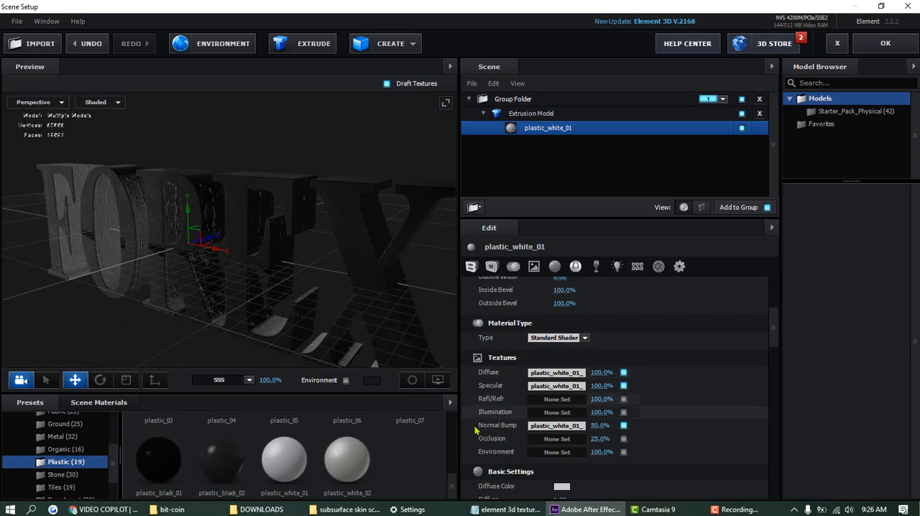
- Apply the blue Material.007 preset from the Materials folder to the FOREX text and inspect the letters from behind
{"action": "scroll", "coordinate": [452, 480], "scroll_direction": "up", "scroll_amount": 1}
{"action": "scroll", "coordinate": [452, 480], "scroll_direction": "down", "scroll_amount": 3}
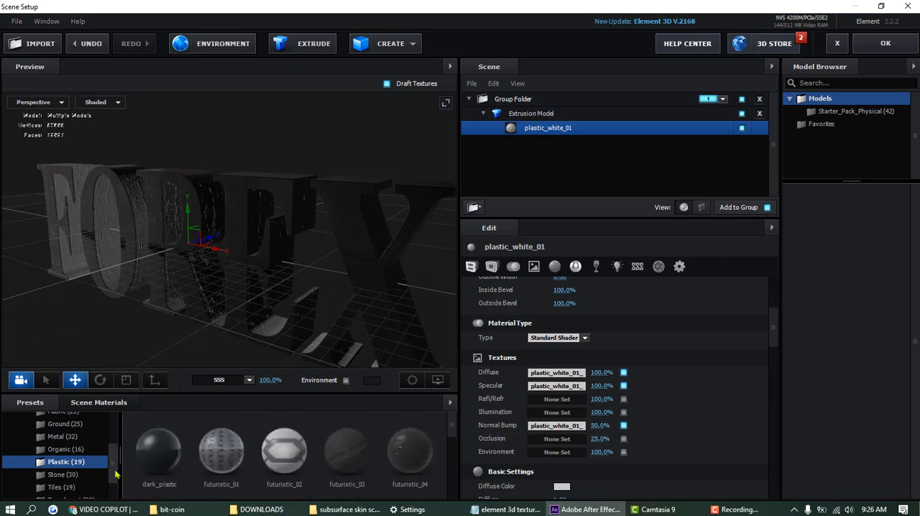
{"action": "left_click_drag", "start_coordinate": [114, 470], "coordinate": [119, 433]}
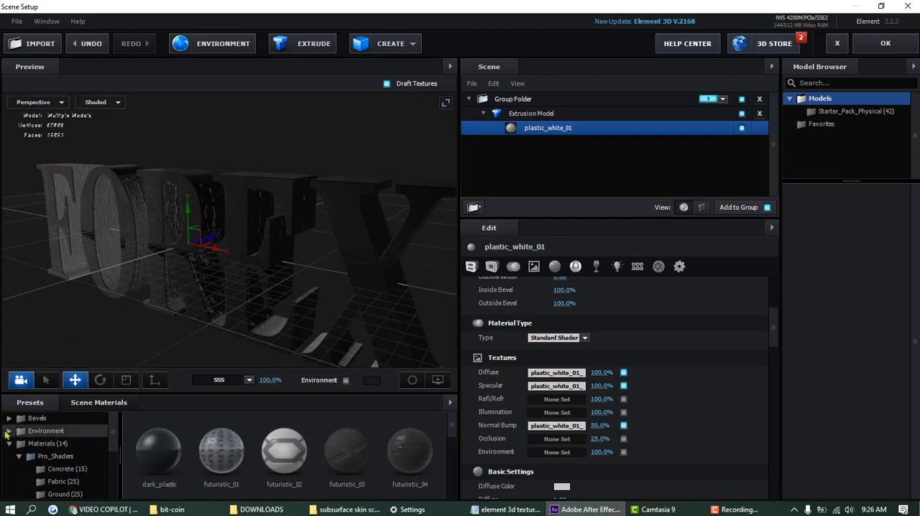
{"action": "left_click", "coordinate": [7, 431]}
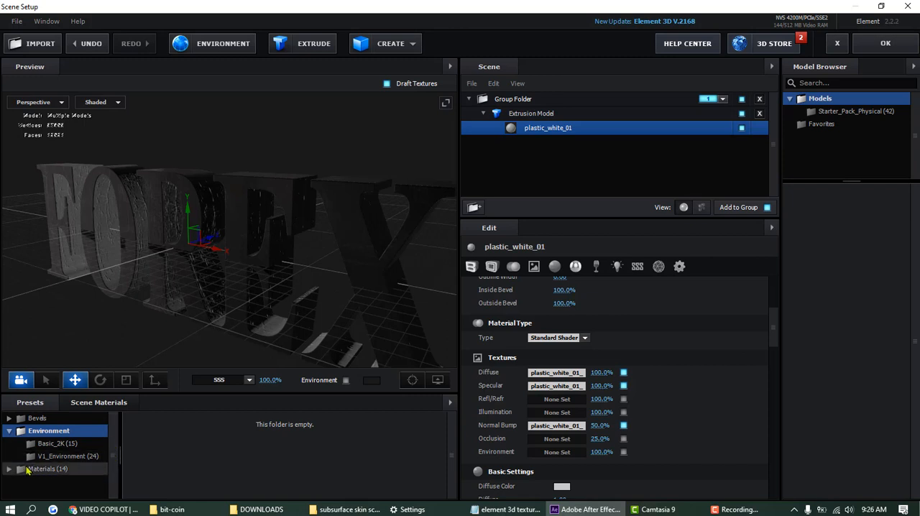
{"action": "left_click", "coordinate": [8, 469]}
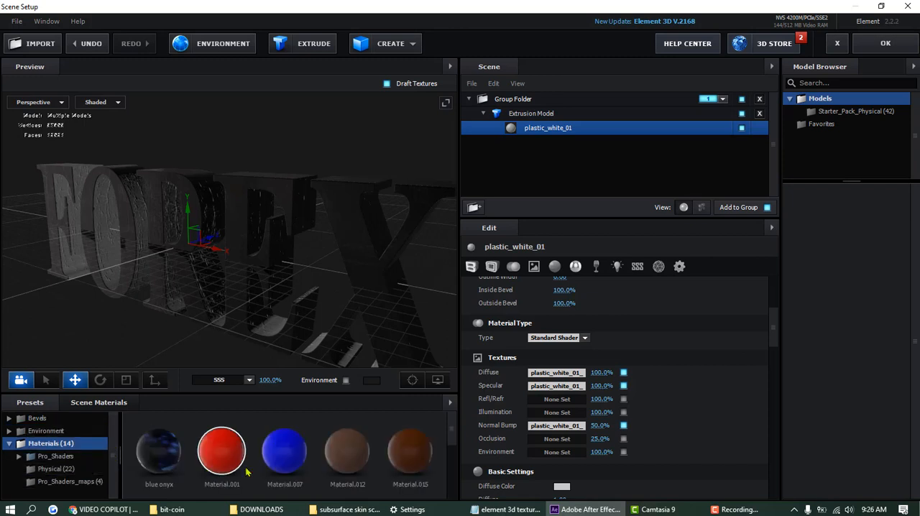
{"action": "left_click_drag", "start_coordinate": [291, 470], "coordinate": [367, 293]}
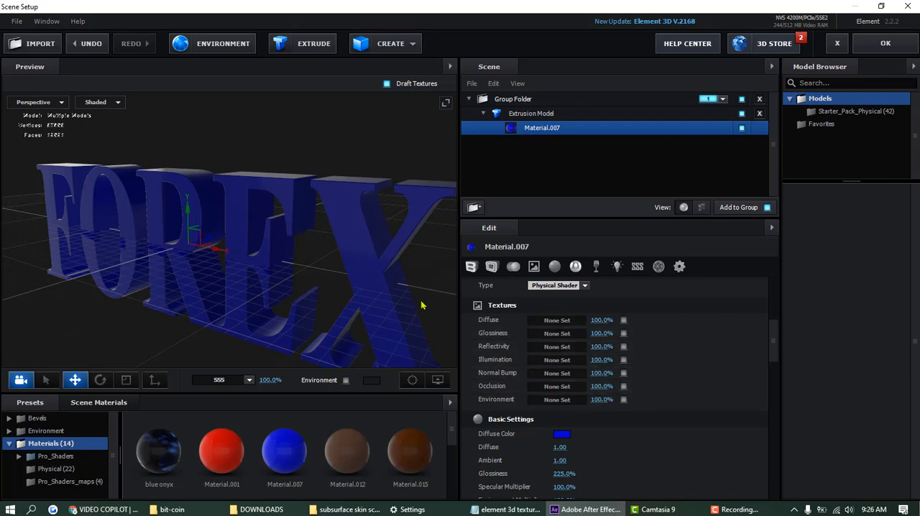
{"action": "left_click_drag", "start_coordinate": [422, 306], "coordinate": [257, 286]}
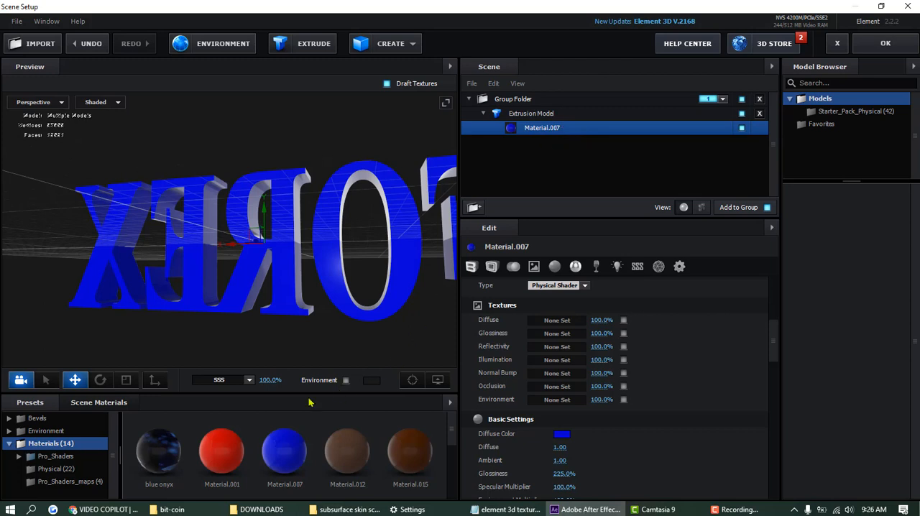
- Open Material.007 from the scene materials and view its shader type and texture channels
{"action": "left_click", "coordinate": [95, 404]}
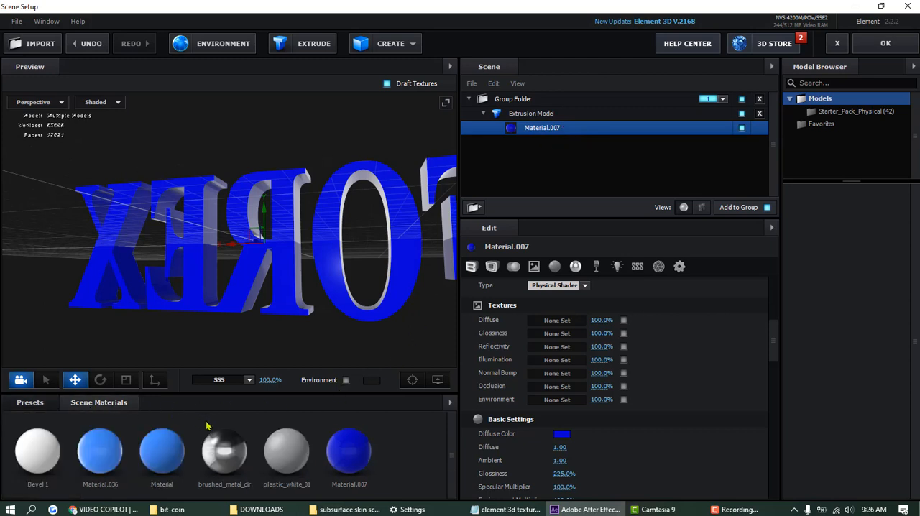
{"action": "left_click", "coordinate": [365, 457]}
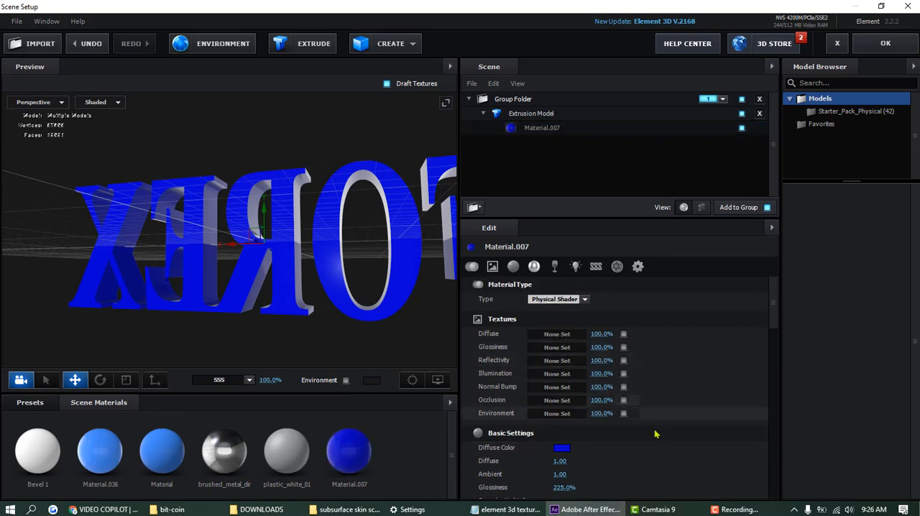
{"action": "left_click", "coordinate": [730, 510]}
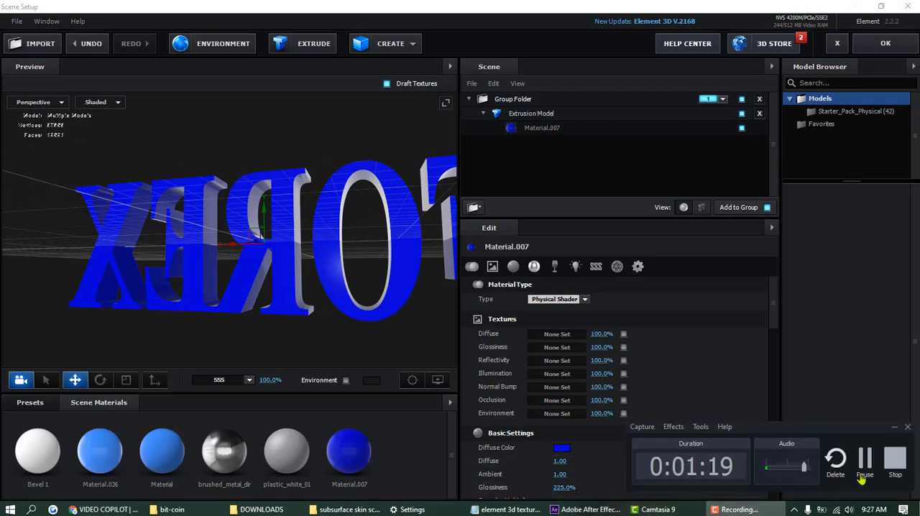